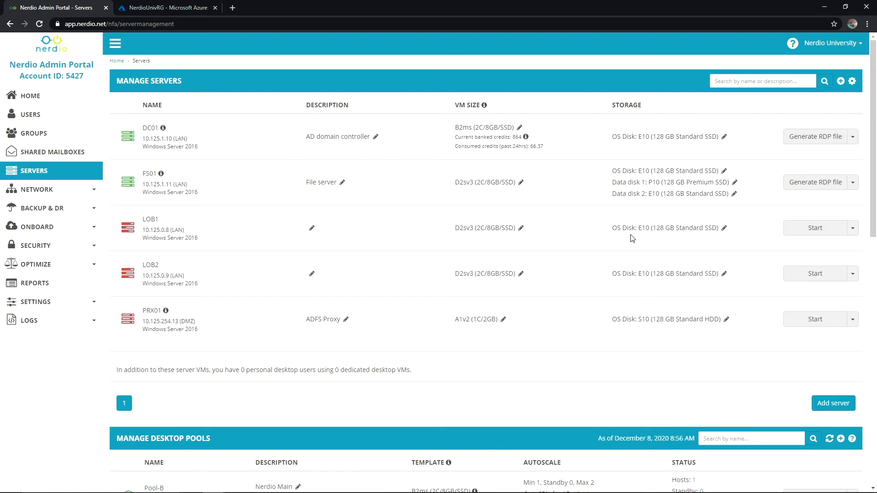
# - Open FS01 from the NerdioUnivRG resource list and show its Disks page with both 128 GiB data disks
pyautogui.click(186, 10)
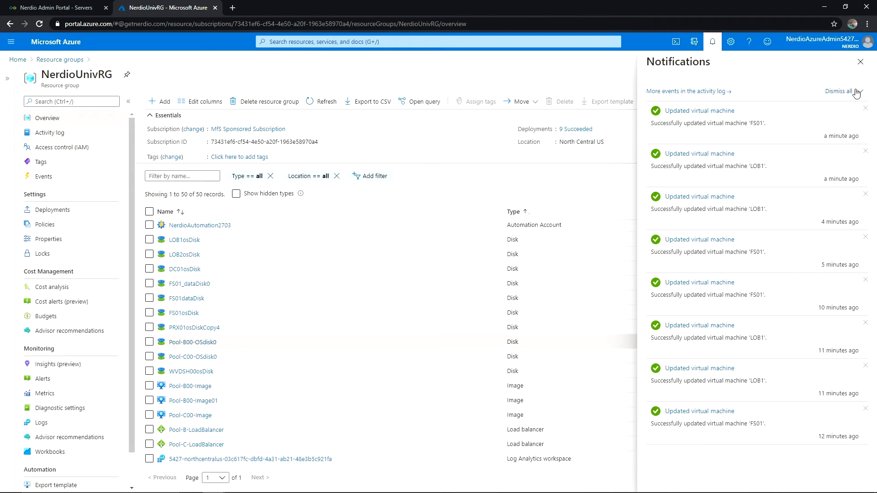
pyautogui.click(860, 62)
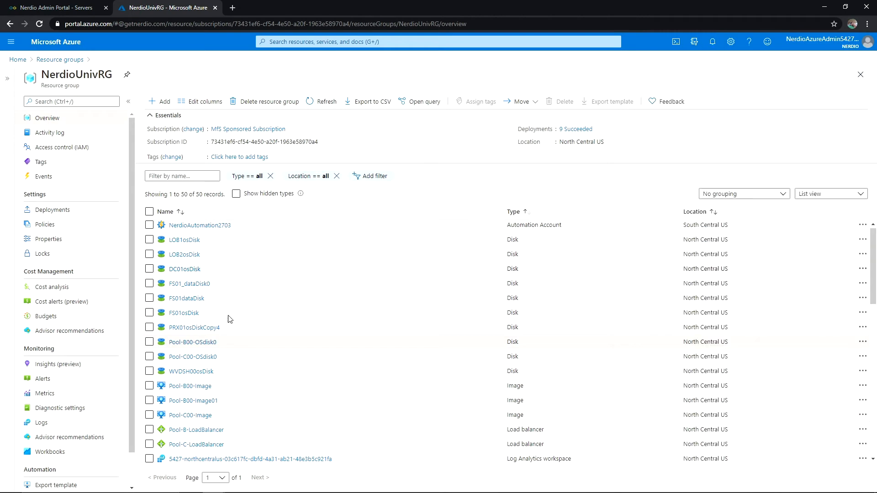
pyautogui.scroll(-5, 232, 378)
pyautogui.scroll(-5, 232, 378)
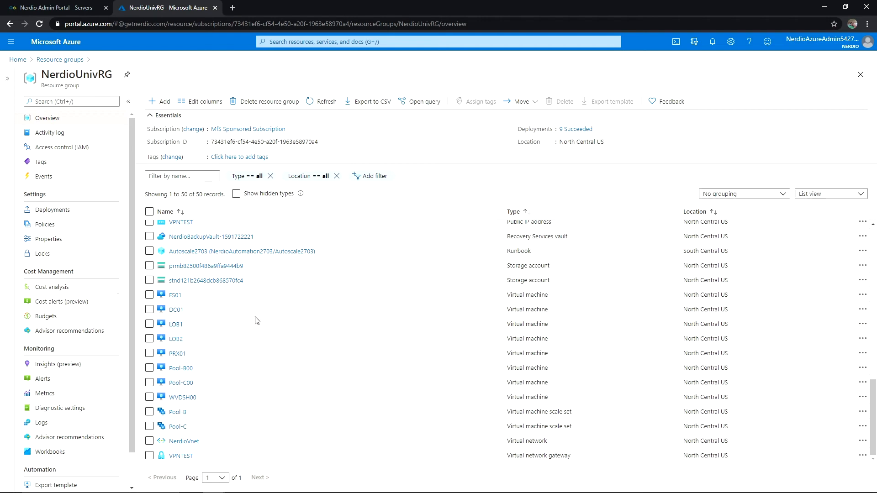
pyautogui.click(173, 295)
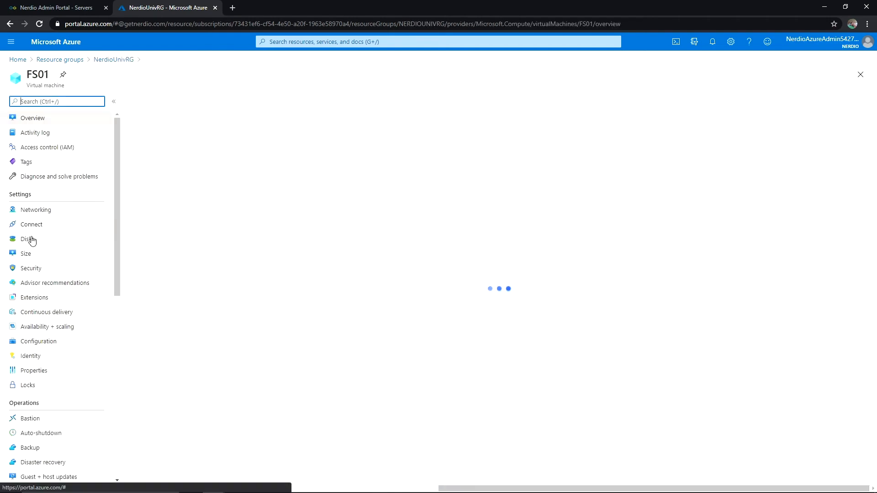
pyautogui.click(32, 240)
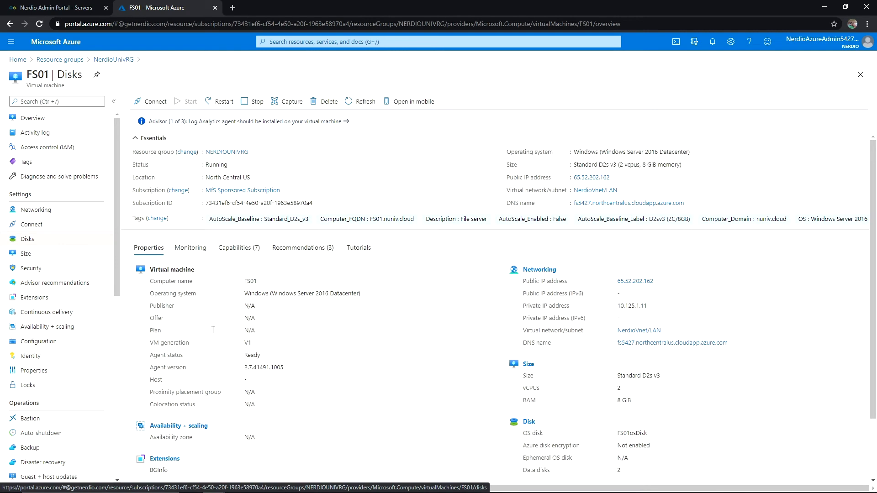
pyautogui.click(22, 241)
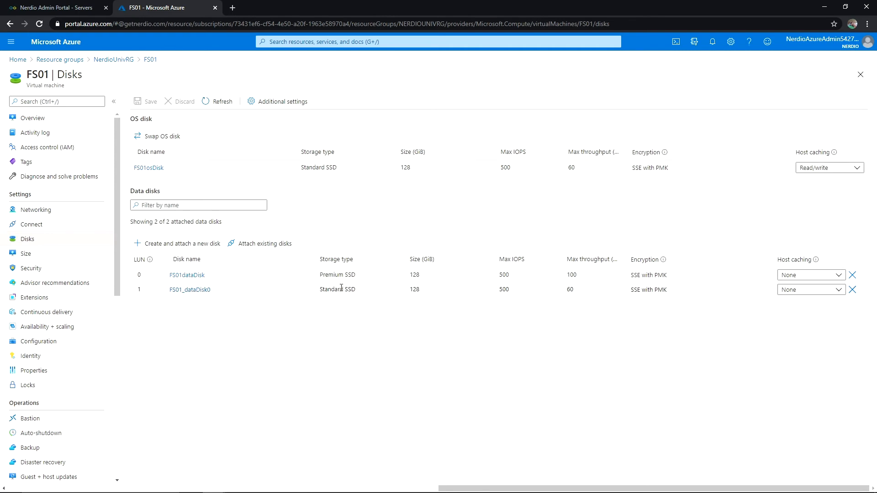
pyautogui.click(64, 7)
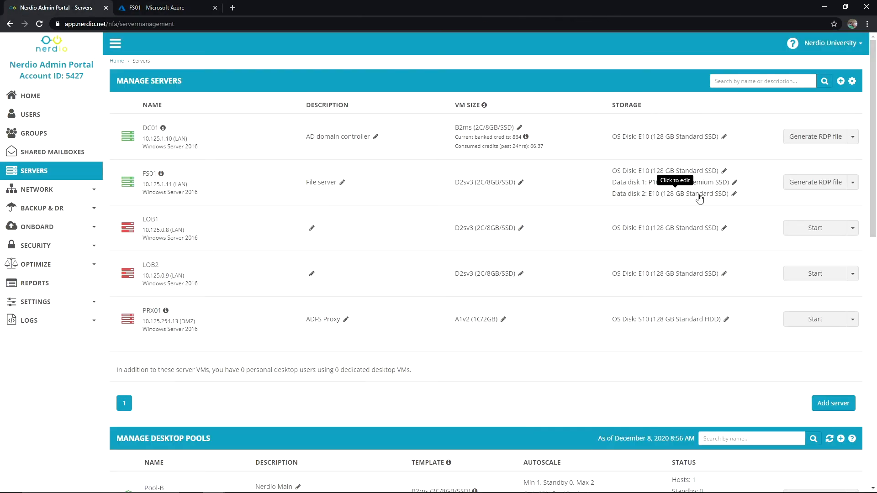
pyautogui.click(156, 7)
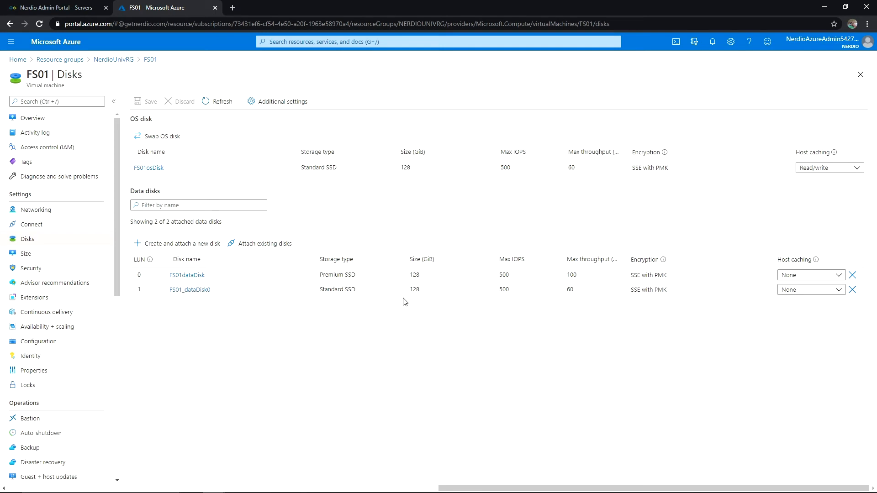
# - Detach FS01_dataDisk0 from FS01, save, and reload the Nerdio server list
pyautogui.click(852, 290)
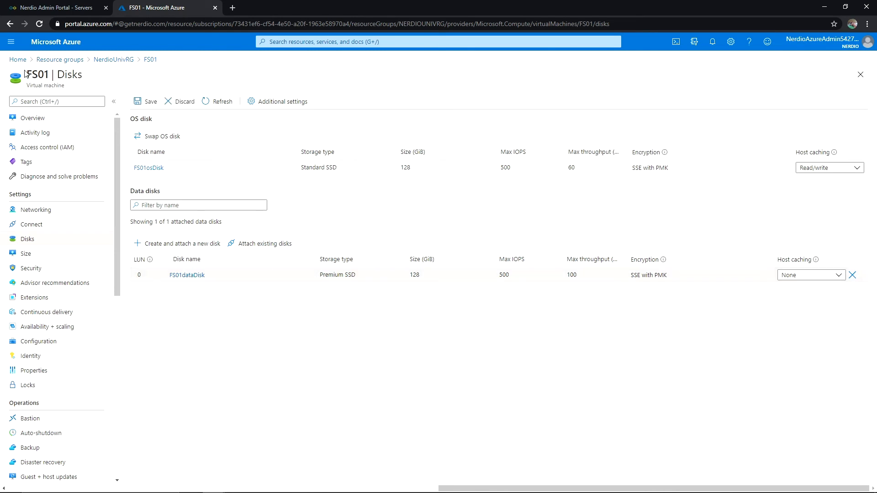
pyautogui.click(142, 101)
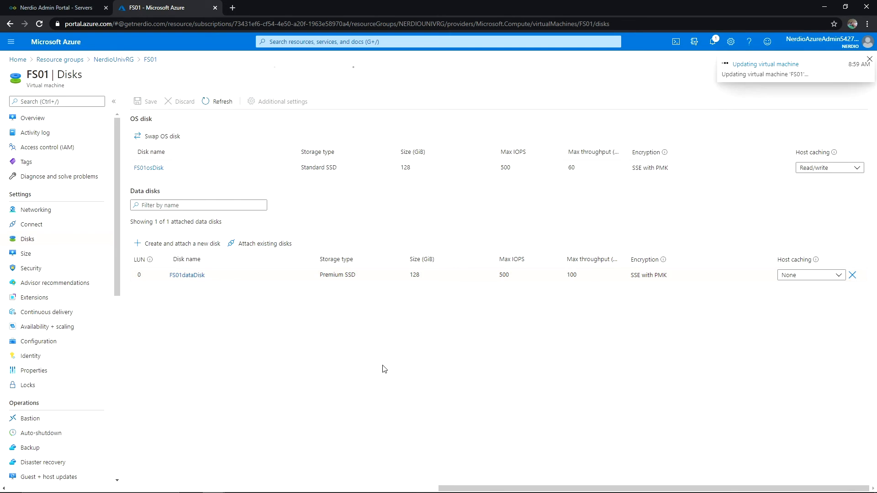
pyautogui.click(56, 8)
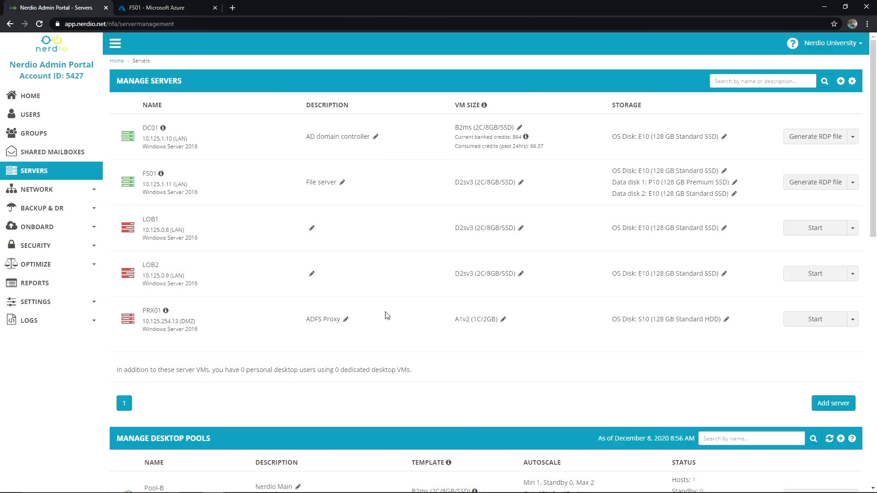
pyautogui.press('F5')
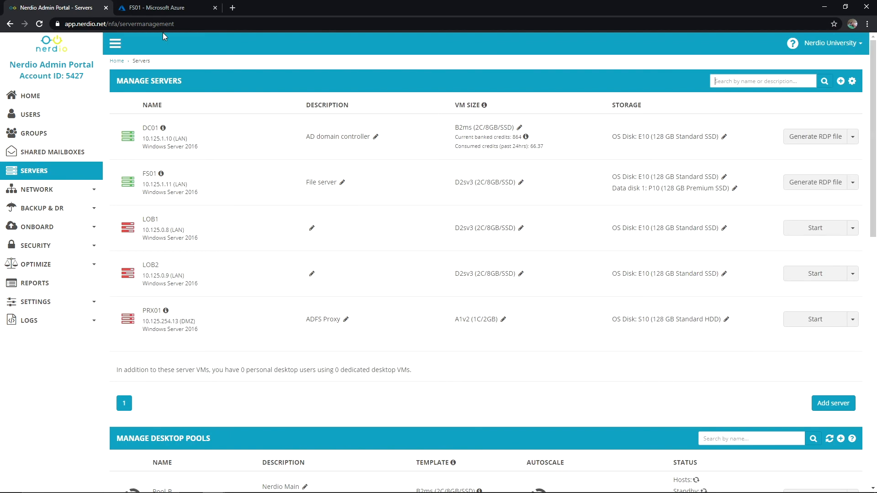
# - Return to the NerdioUnivRG resource group list in Azure
pyautogui.click(171, 7)
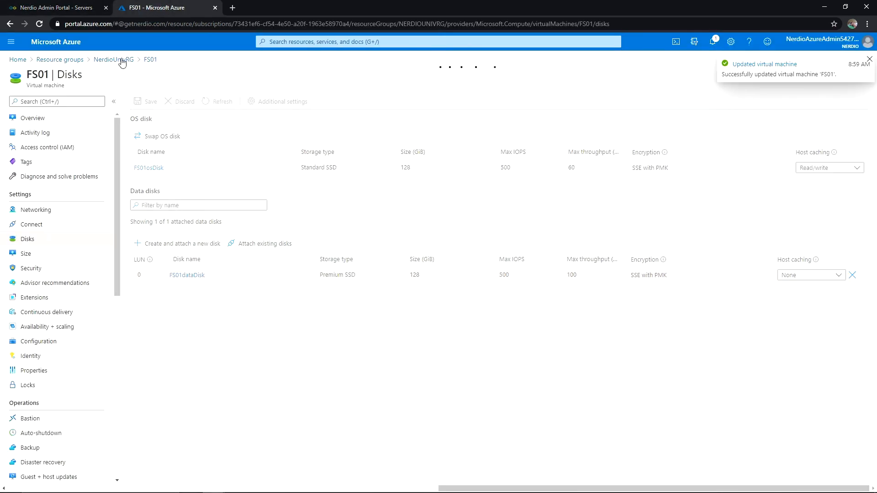
pyautogui.click(55, 8)
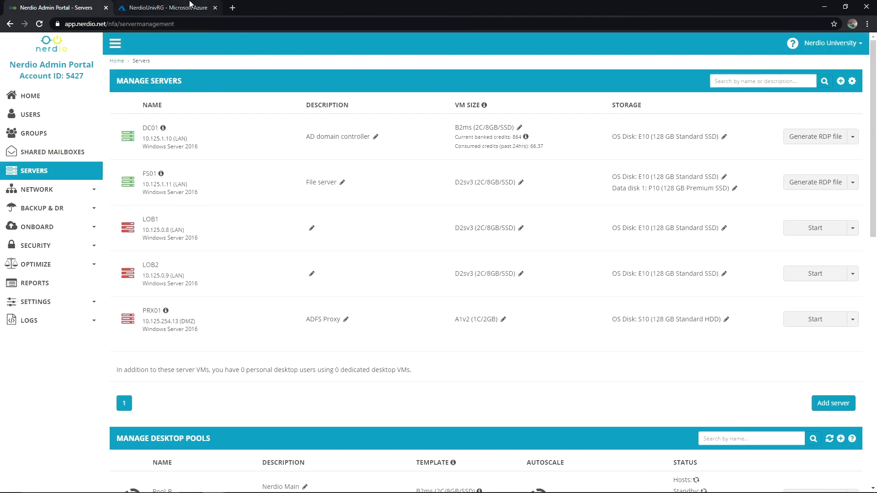
pyautogui.click(171, 8)
pyautogui.scroll(-10, 261, 387)
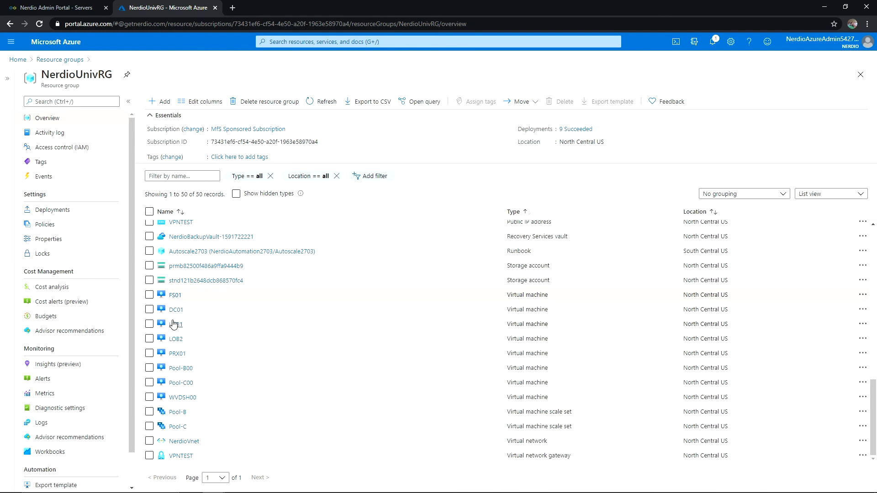
# - Attach existing disk FS01_dataDisk0 to LOB1 at LUN 0 and save
pyautogui.click(175, 325)
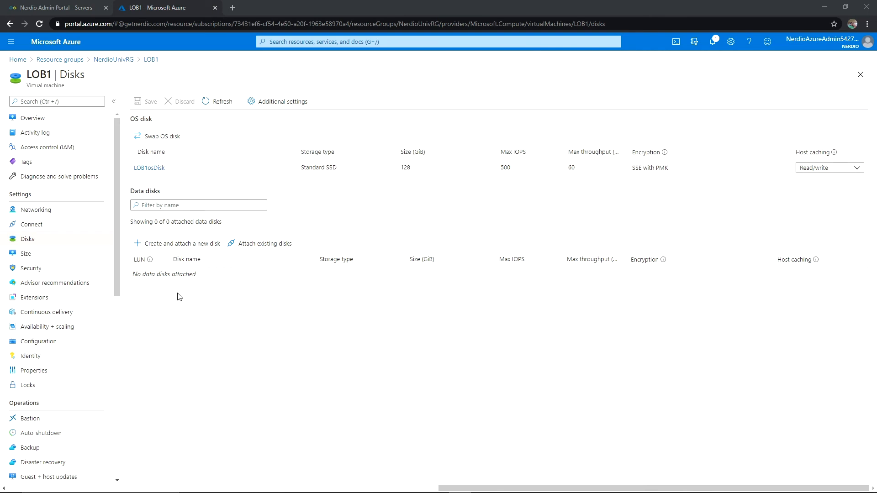
pyautogui.click(268, 248)
pyautogui.click(196, 275)
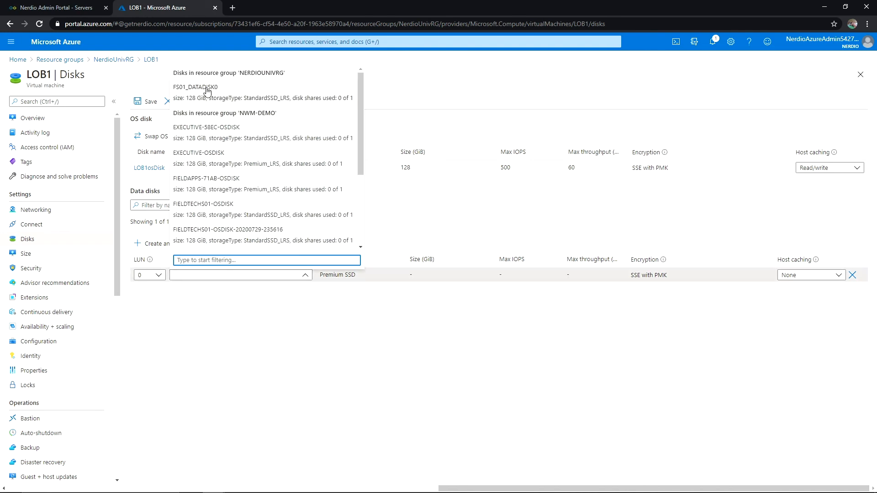
pyautogui.click(208, 88)
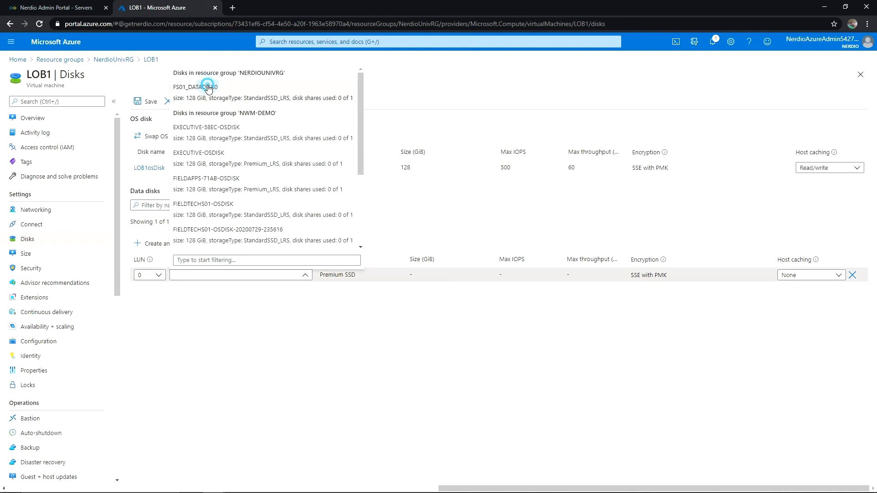
pyautogui.click(148, 102)
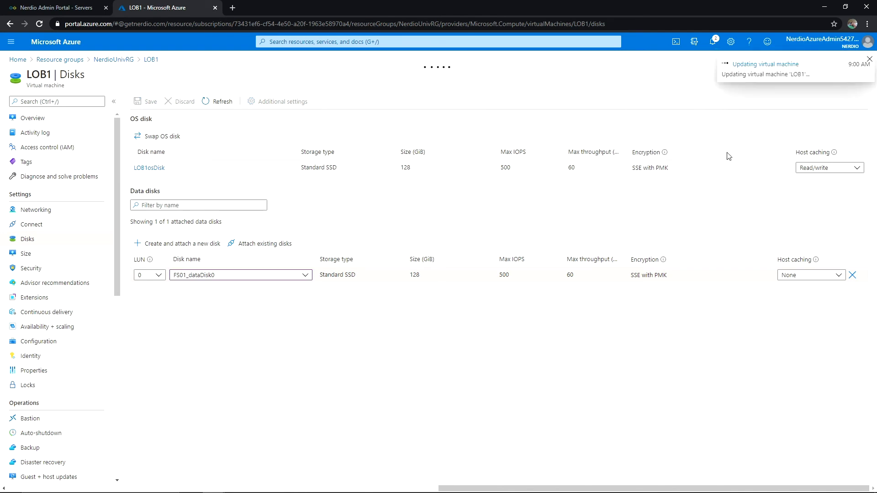
# - Reload Nerdio's Servers page to show LOB1's E10 128 GB Standard SSD data disk, then return to Azure
pyautogui.click(43, 6)
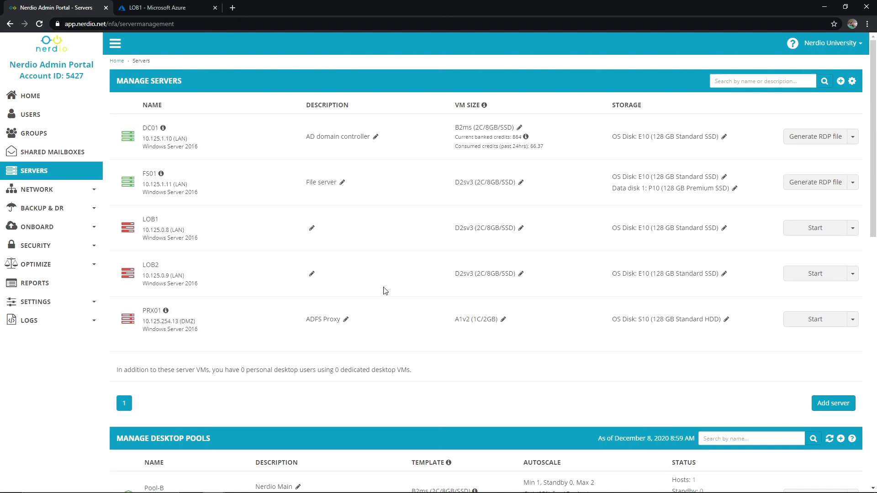
pyautogui.press('F5')
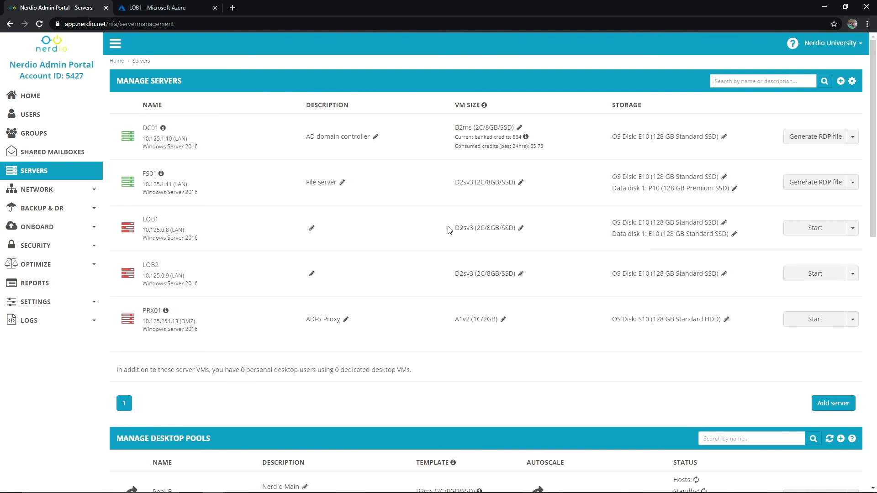
pyautogui.click(160, 9)
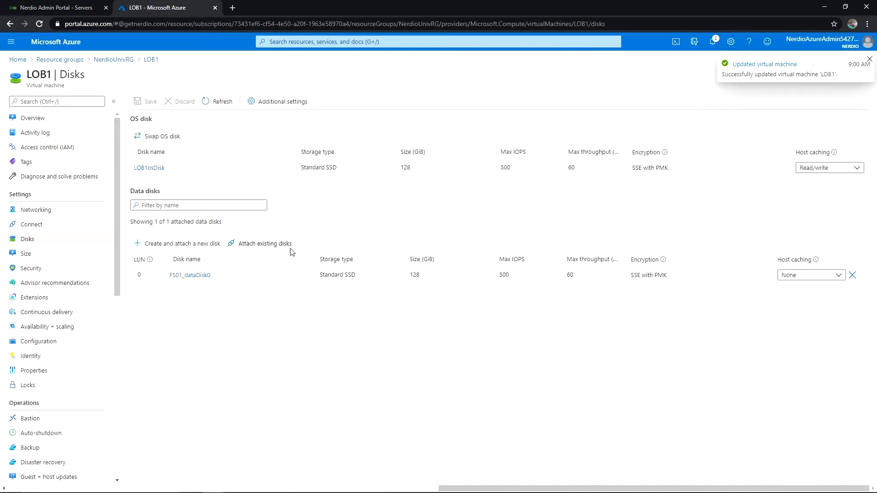
# - Detach FS01_dataDisk0 from LOB1 and save the change
pyautogui.click(851, 275)
pyautogui.click(141, 104)
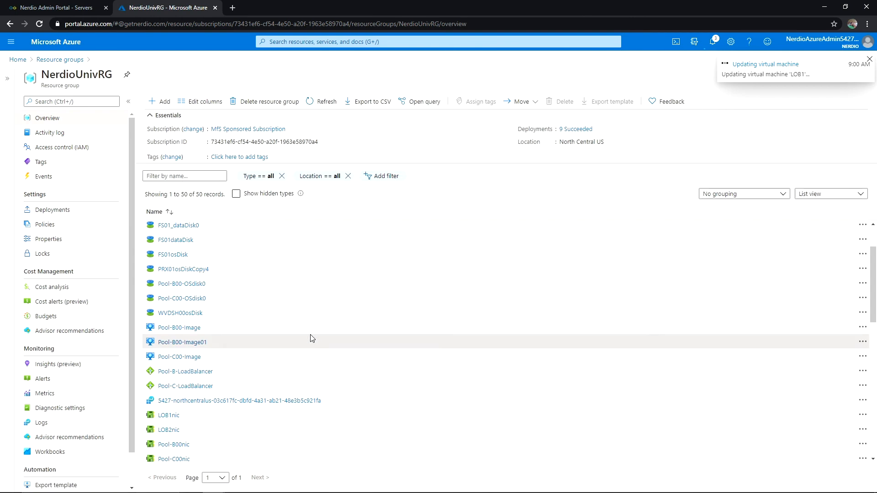
pyautogui.scroll(2, 241, 327)
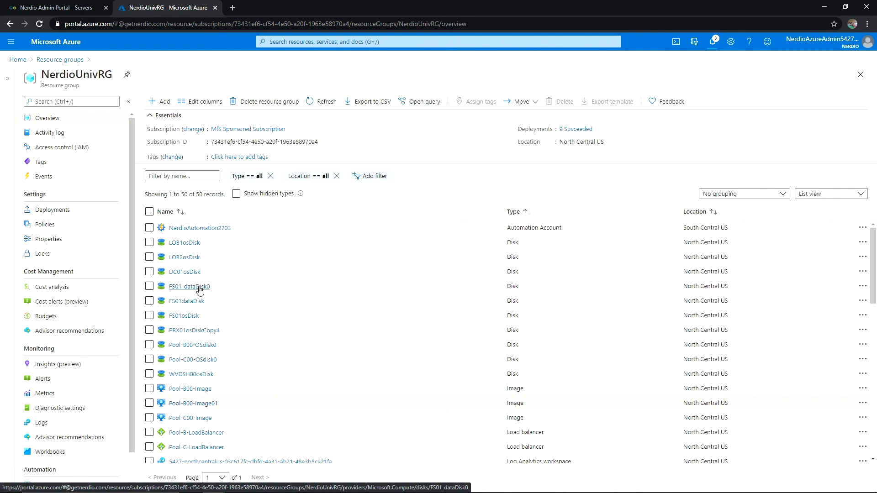
# - Delete the unattached 128 GiB Standard SSD disk FS01_dataDisk0, confirming with Yes
pyautogui.click(200, 289)
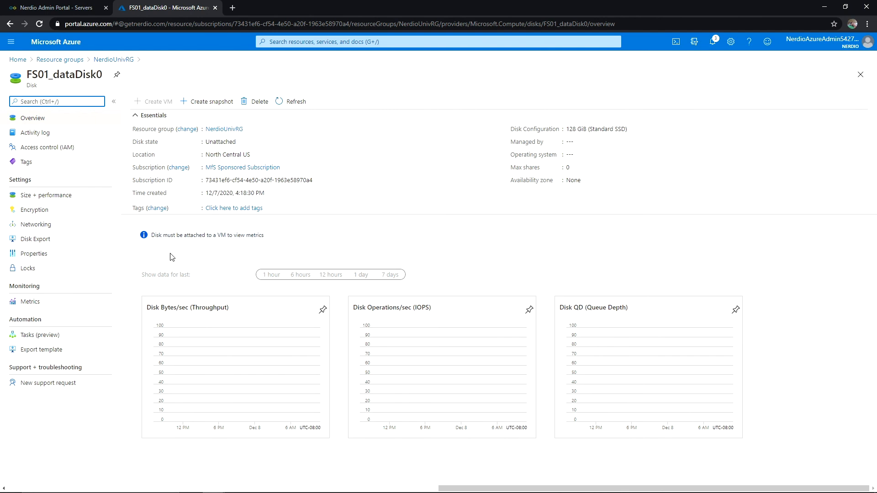
pyautogui.click(257, 102)
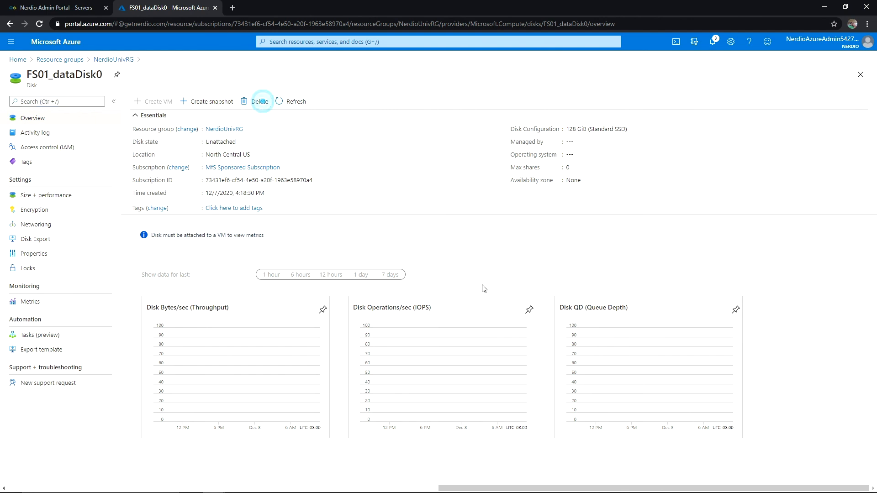
pyautogui.click(149, 150)
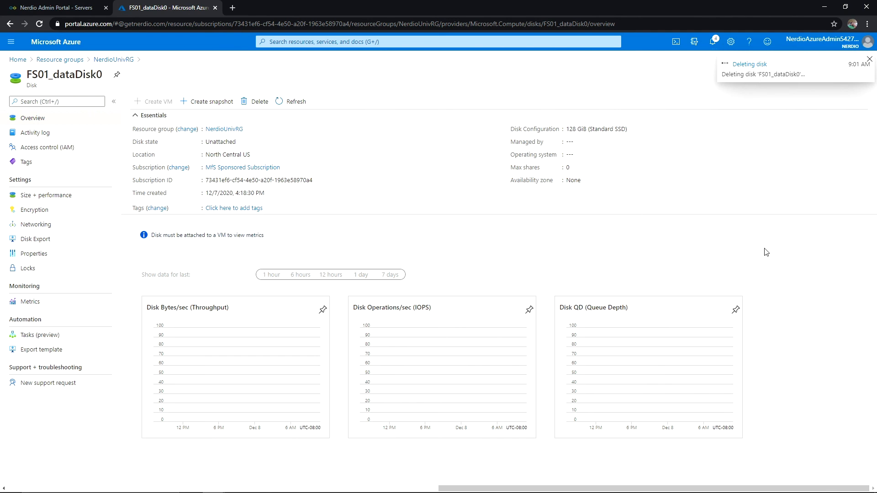
# - Reload Nerdio's Servers page to show LOB1 with only its E10 OS disk, and check FS01's action list
pyautogui.click(96, 6)
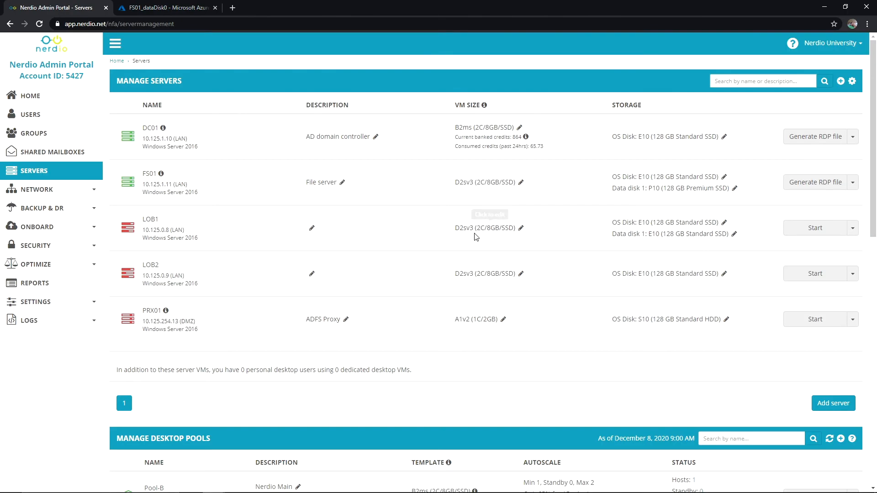
pyautogui.press('Return')
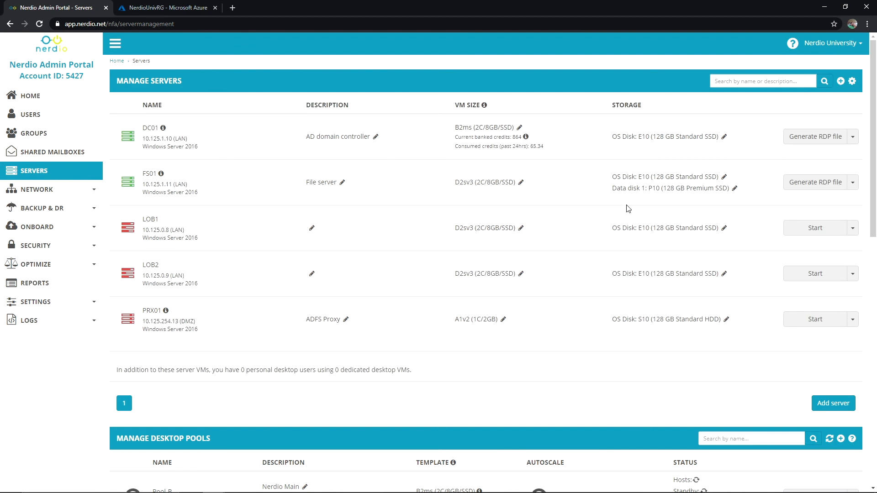
pyautogui.click(853, 182)
pyautogui.click(610, 233)
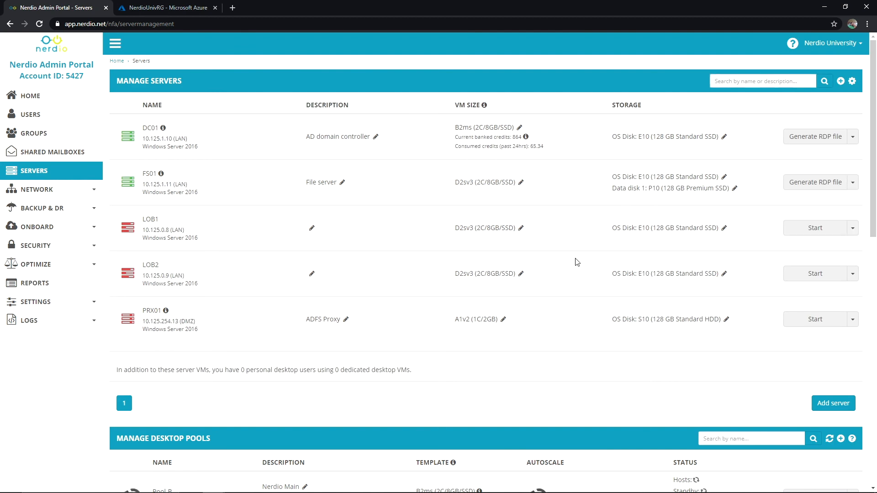